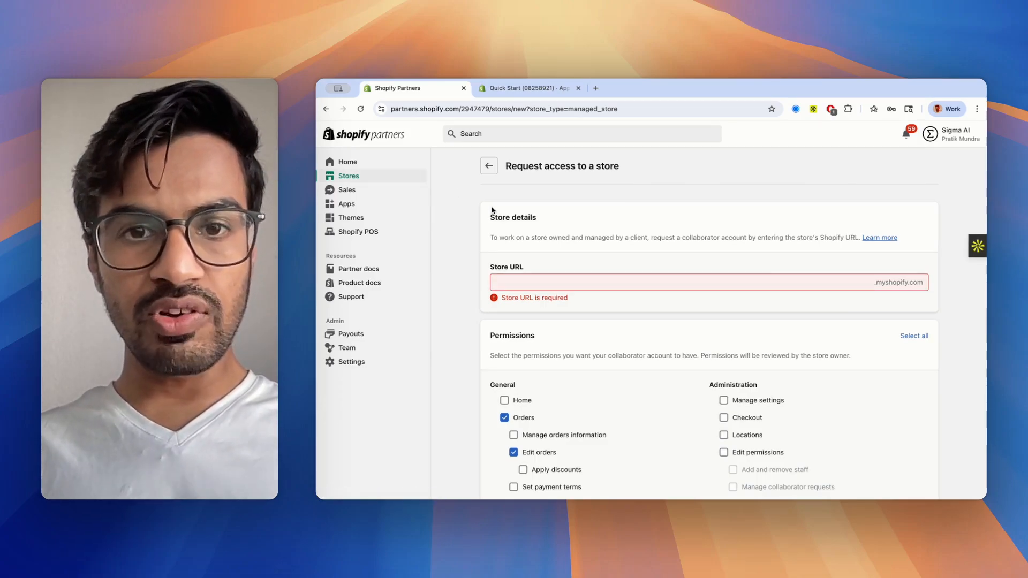
# Enter quickstart as the store URL in the store access request and go to the collaborator request code field.
pyautogui.scroll(-2, 519, 259)
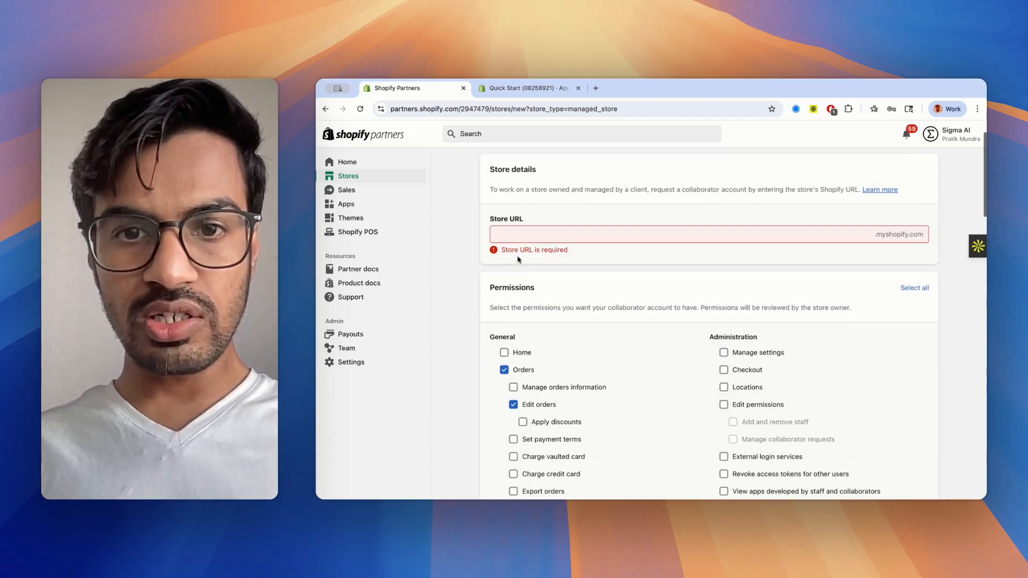
pyautogui.click(530, 235)
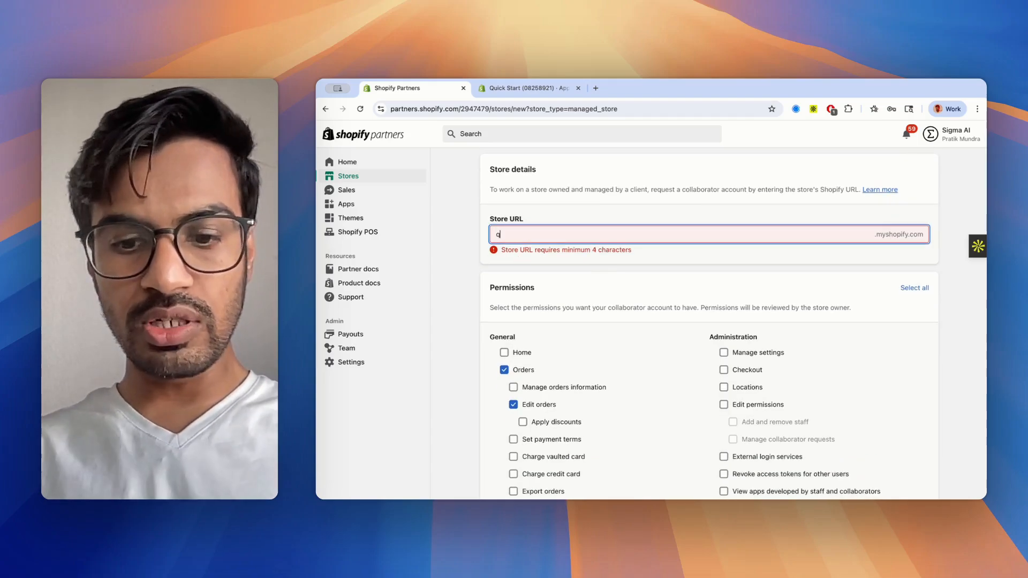
pyautogui.write('quick')
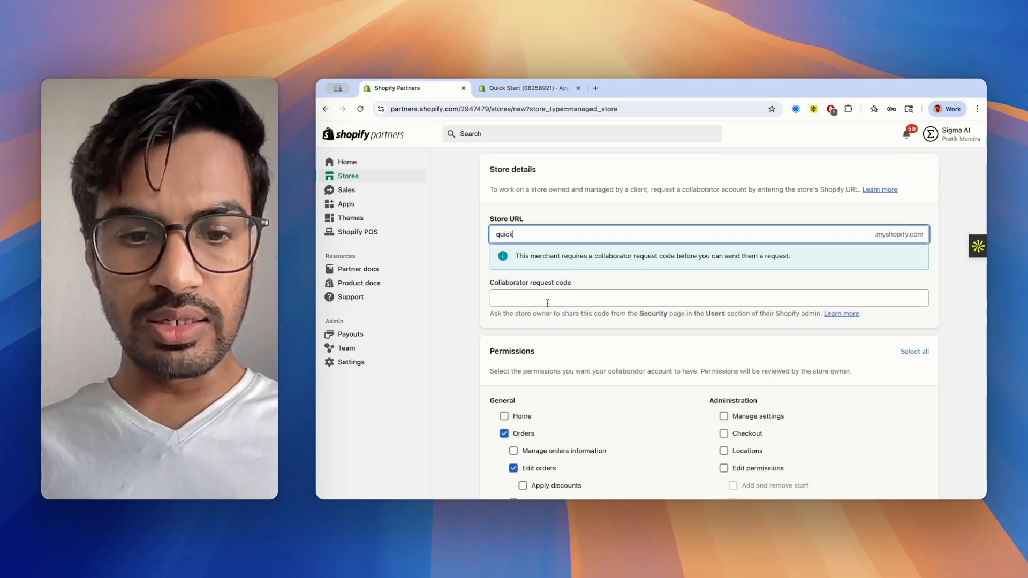
pyautogui.write('start')
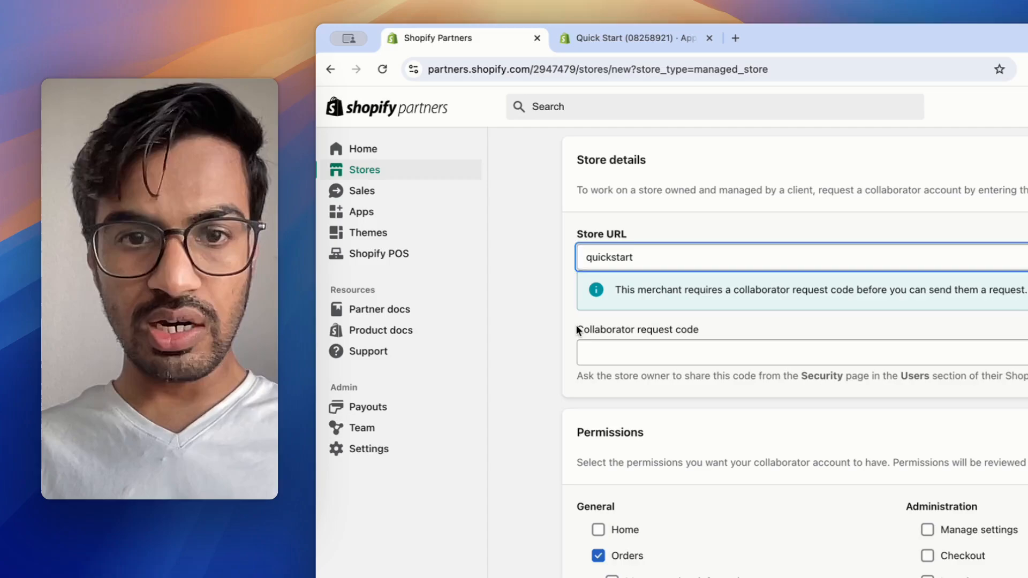
pyautogui.click(577, 328)
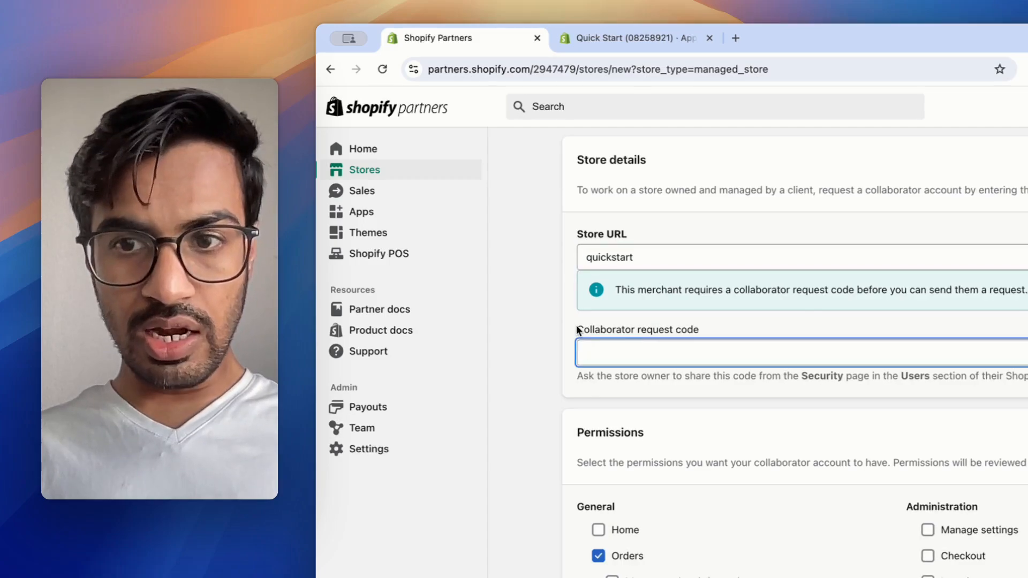
pyautogui.click(556, 330)
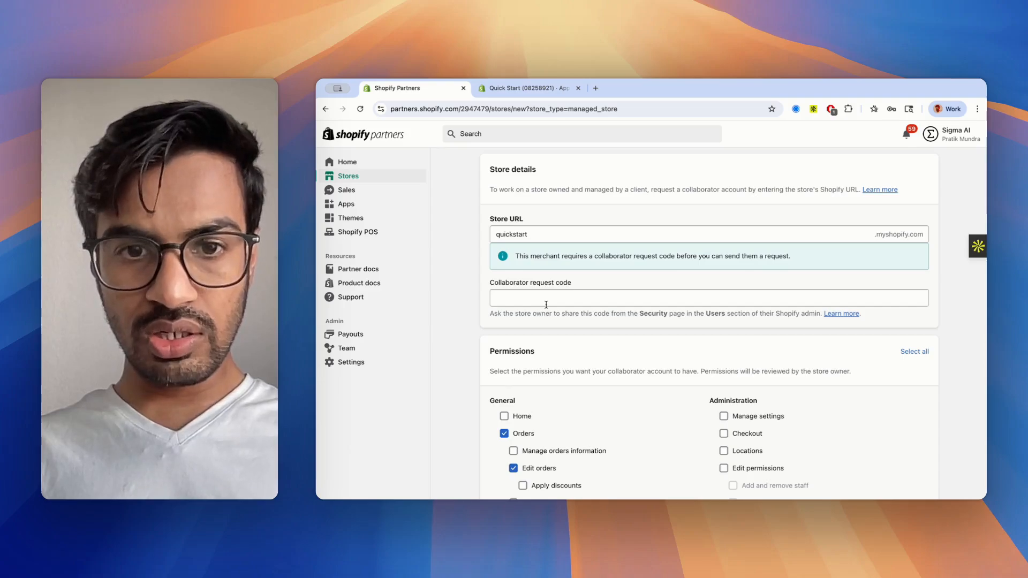
# Add the Apply discounts, Return orders, Refund orders and Cancel orders permissions under Orders.
pyautogui.scroll(-1, 546, 304)
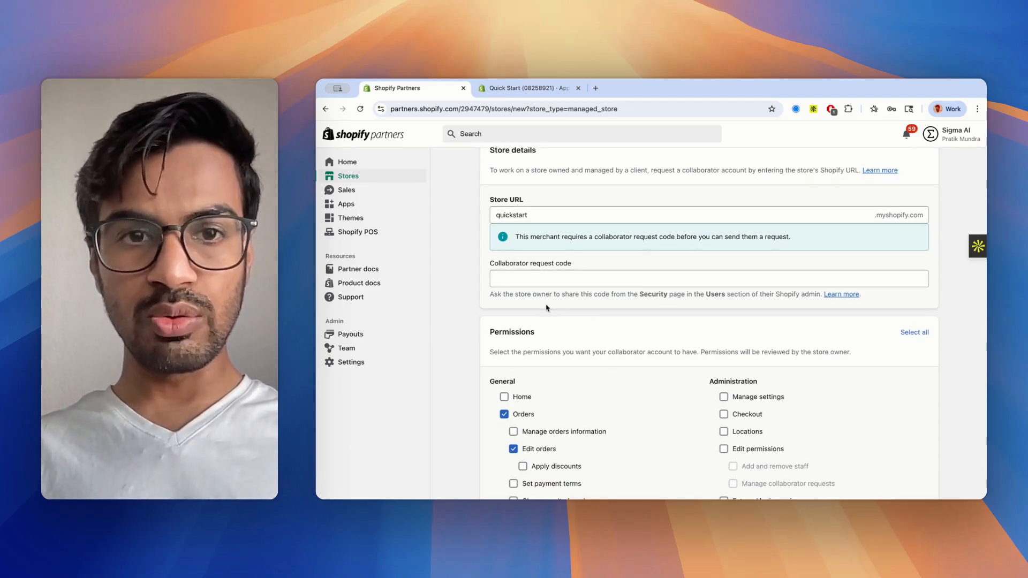
pyautogui.scroll(-9, 546, 308)
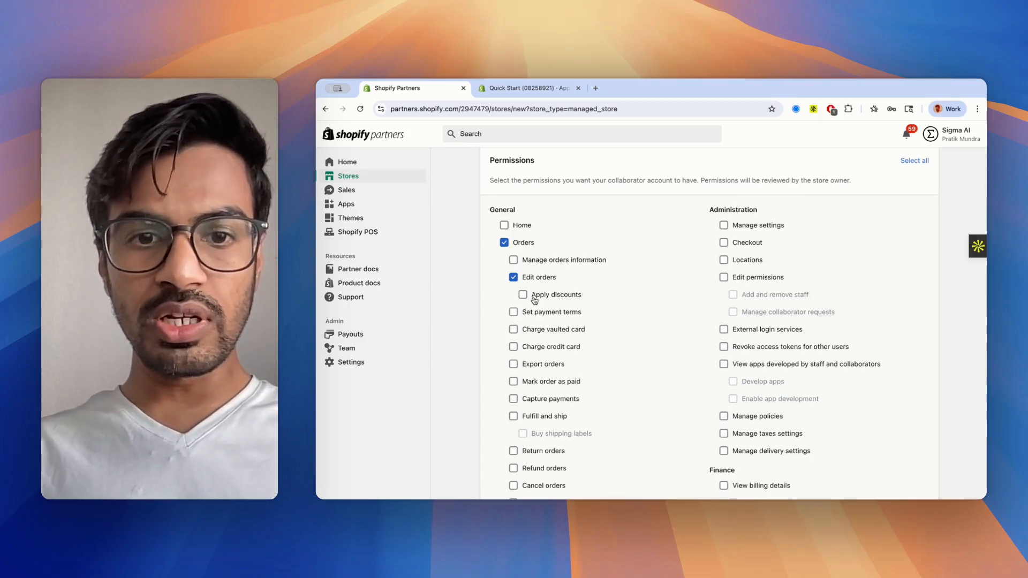
pyautogui.click(523, 295)
pyautogui.scroll(-3, 524, 298)
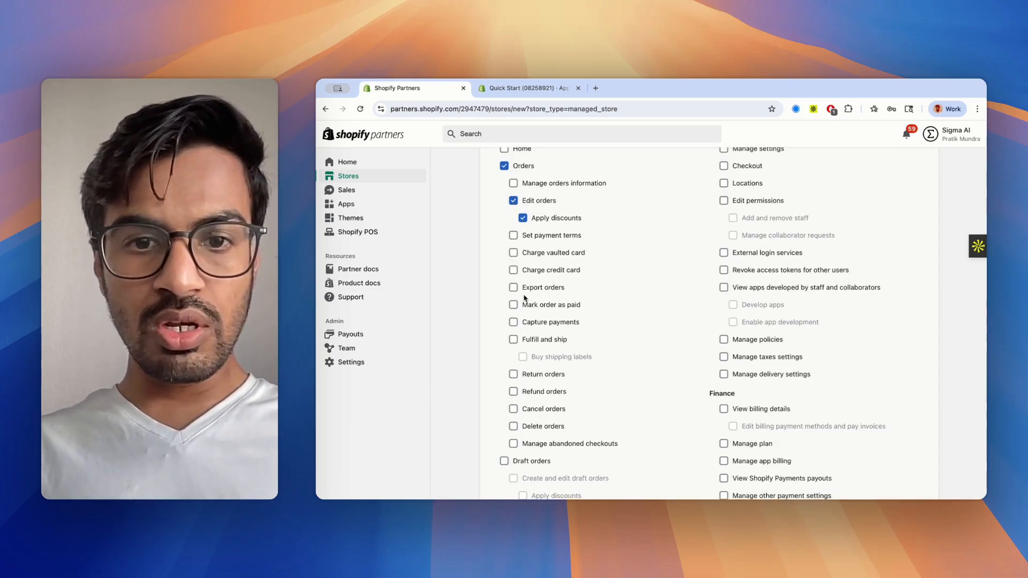
pyautogui.scroll(-1, 524, 298)
pyautogui.scroll(-2, 524, 298)
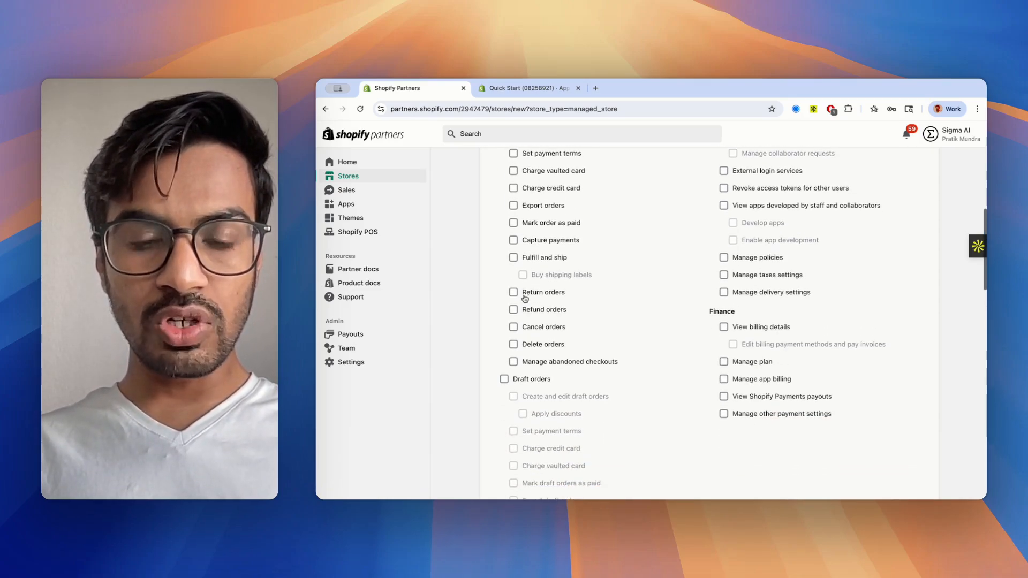
pyautogui.click(513, 327)
pyautogui.scroll(-5, 512, 329)
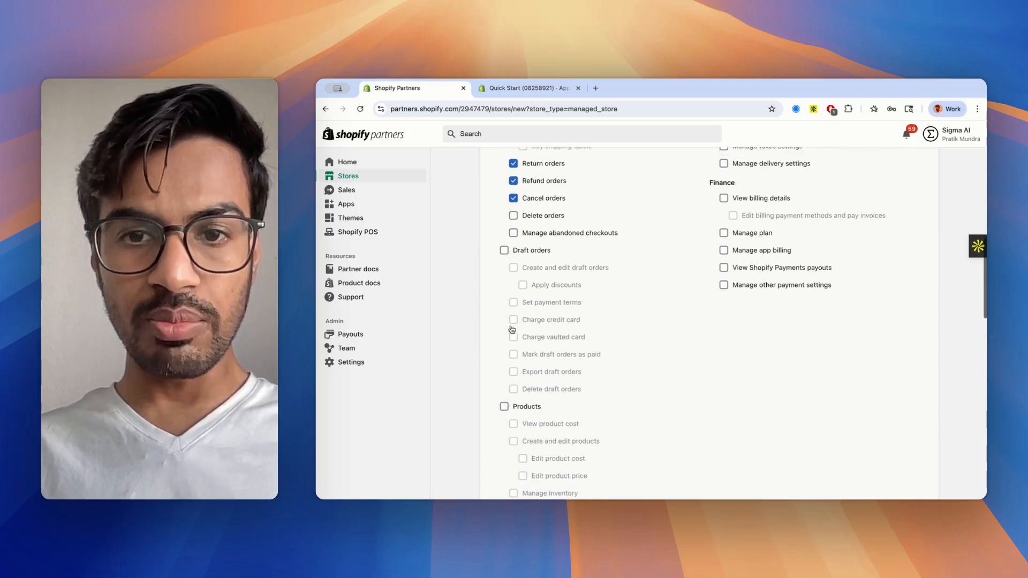
# Grant the administration permissions View apps developed by staff and collaborators, Develop apps and Enable app development.
pyautogui.scroll(7, 512, 329)
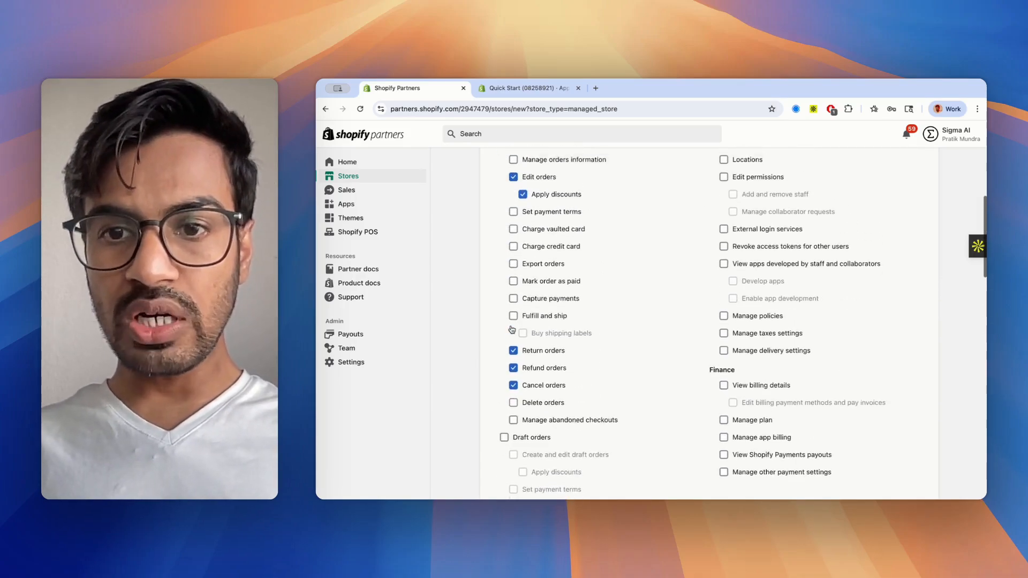
pyautogui.scroll(-1, 512, 329)
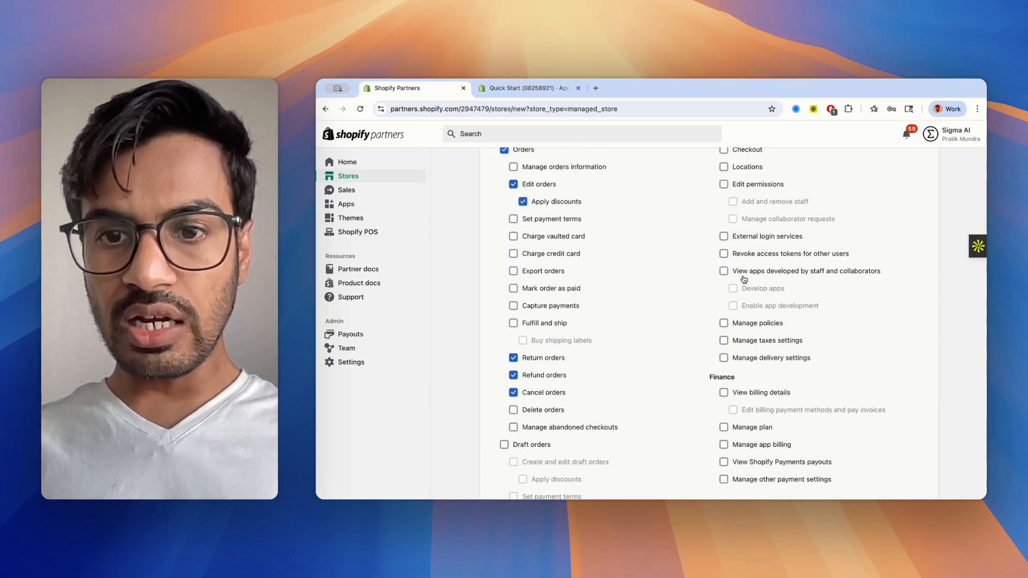
pyautogui.click(723, 267)
pyautogui.scroll(-2, 728, 268)
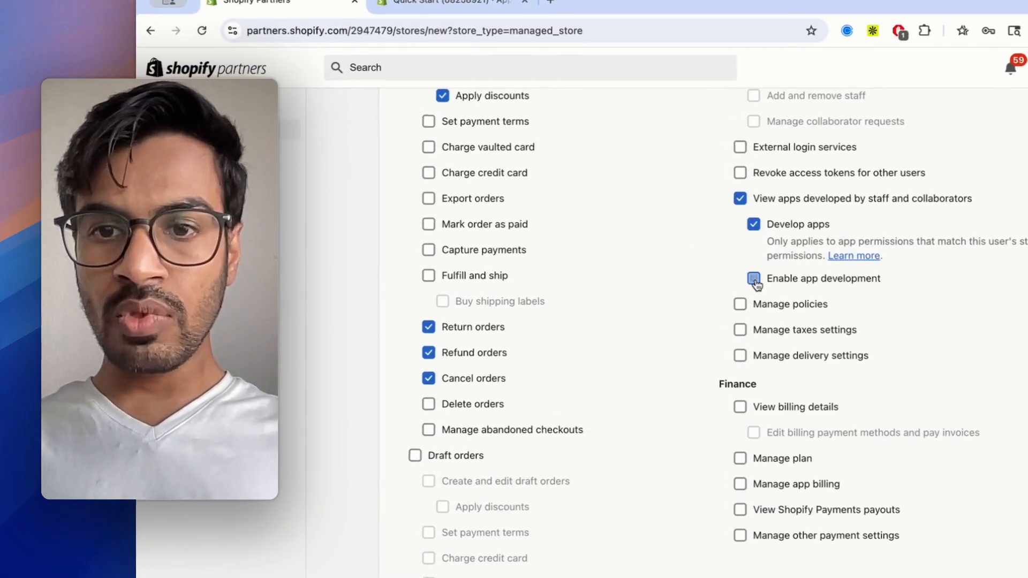
pyautogui.click(732, 277)
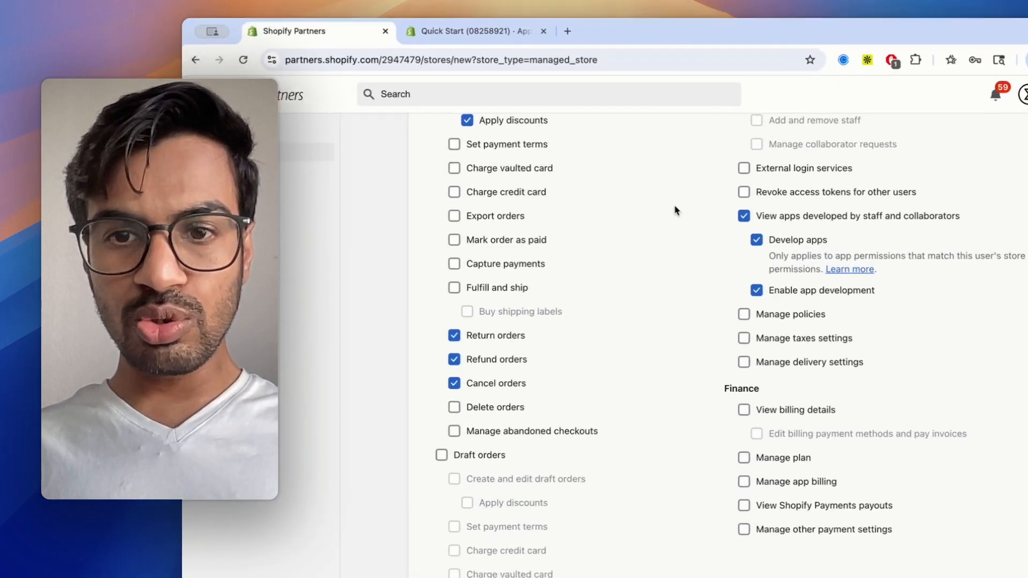
# Review the remaining permissions and the message section of the store access request.
pyautogui.scroll(-15, 650, 352)
pyautogui.scroll(-7, 608, 369)
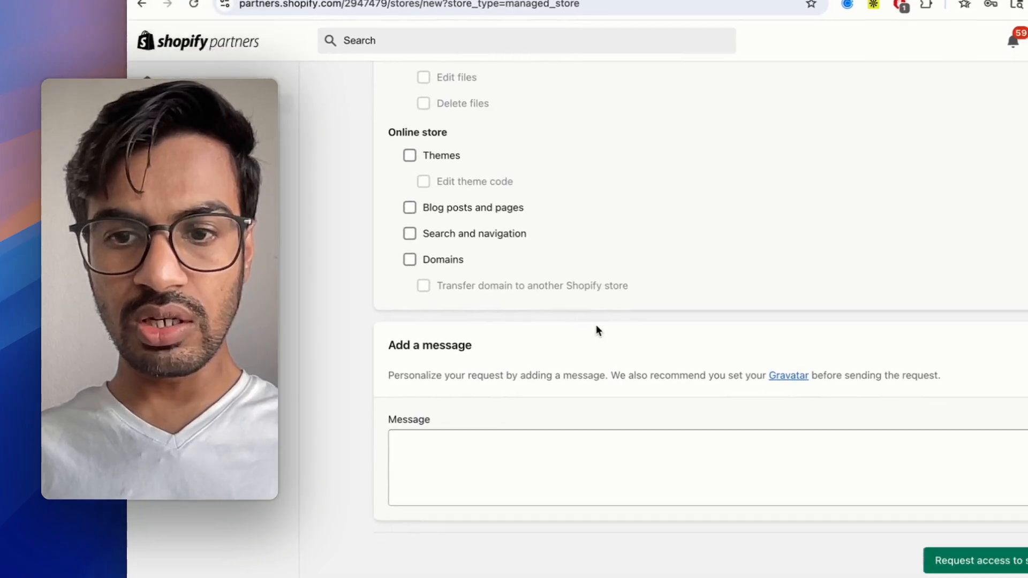
pyautogui.scroll(4, 687, 360)
pyautogui.scroll(4, 743, 437)
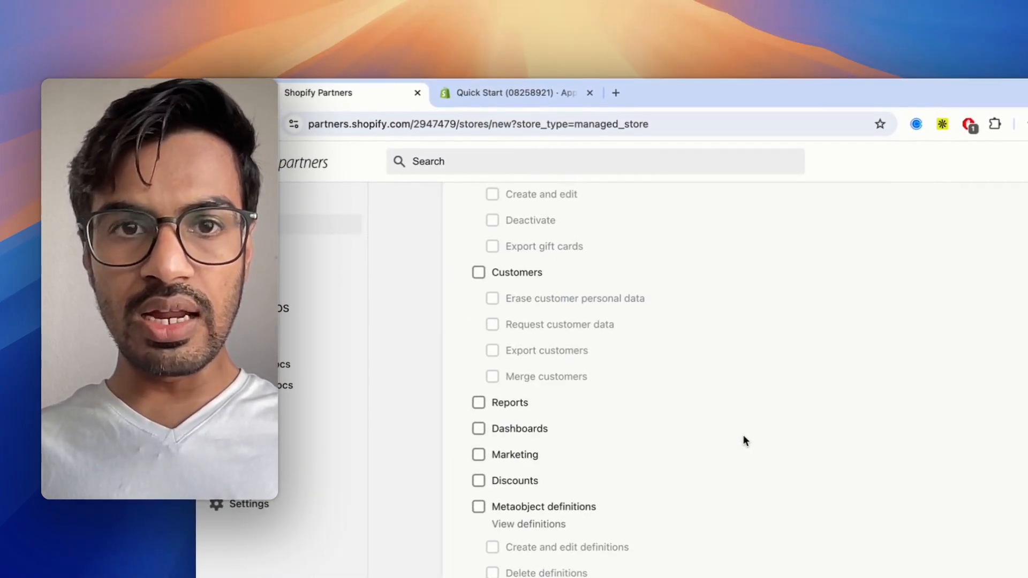
pyautogui.scroll(10, 656, 268)
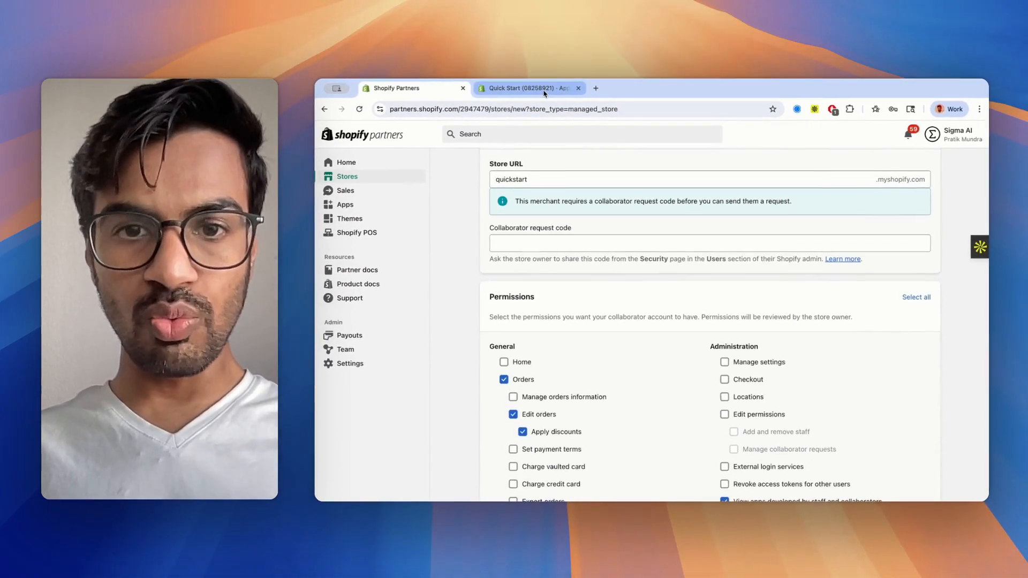
# Switch to the Quick Start store's admin and create a custom app named SigmaMind AI in its app development settings.
pyautogui.click(544, 94)
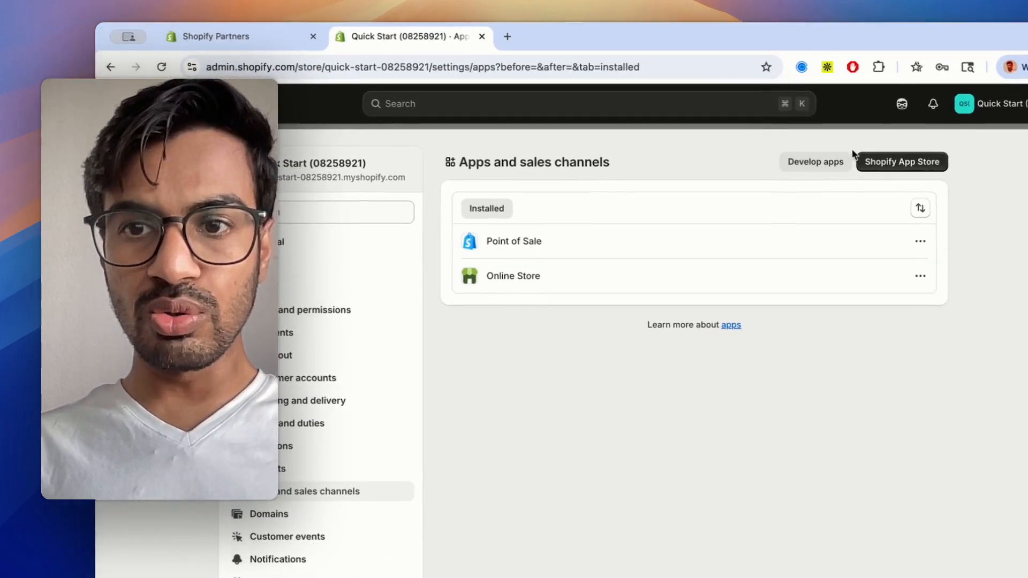
pyautogui.click(808, 169)
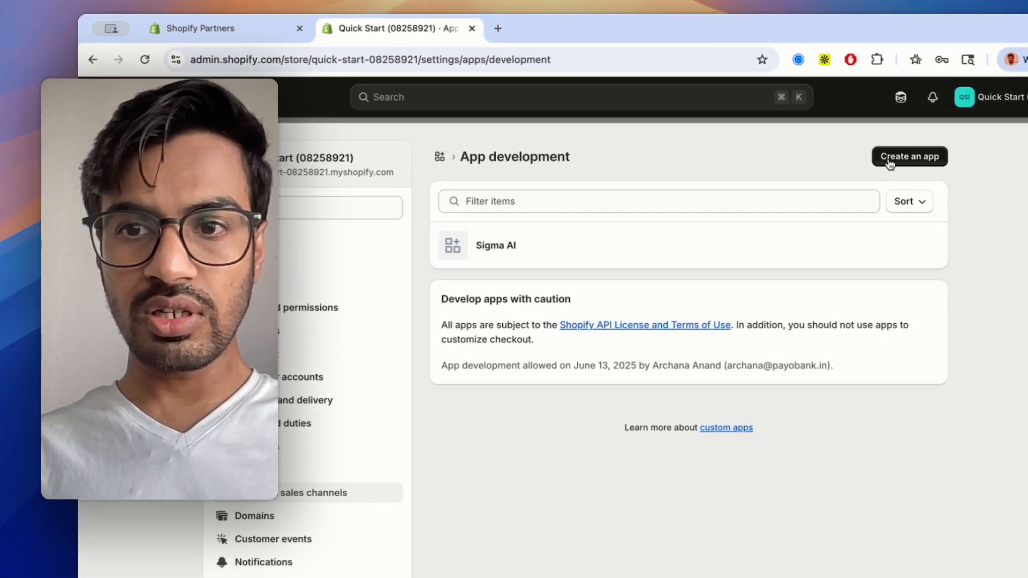
pyautogui.click(889, 163)
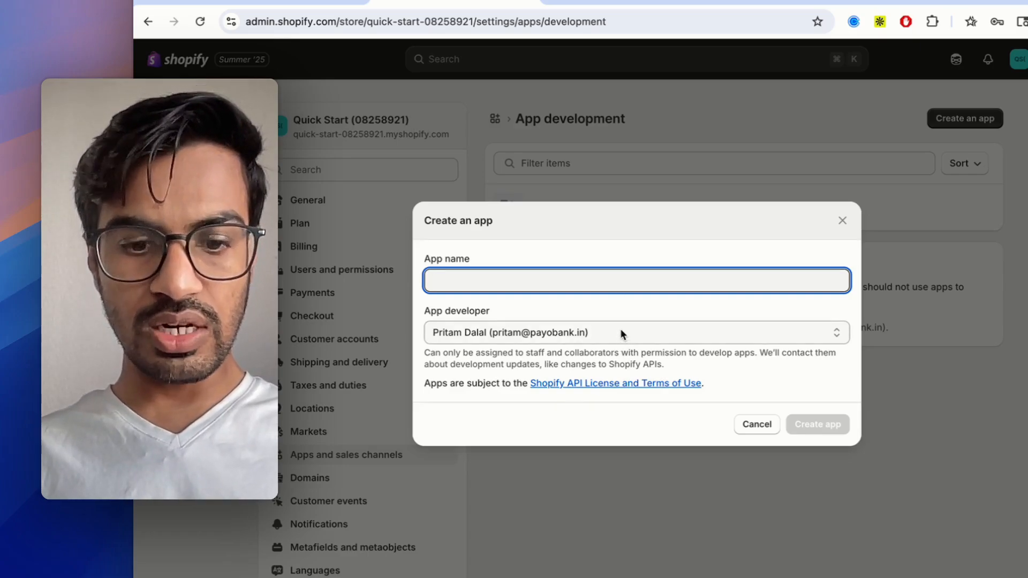
pyautogui.write('SigmaM')
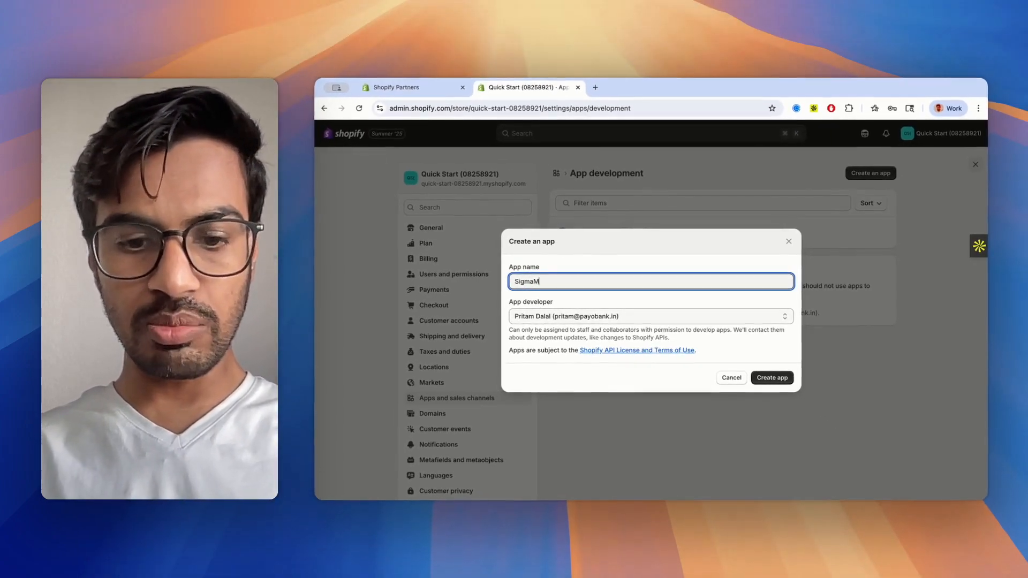
pyautogui.write('ind AI')
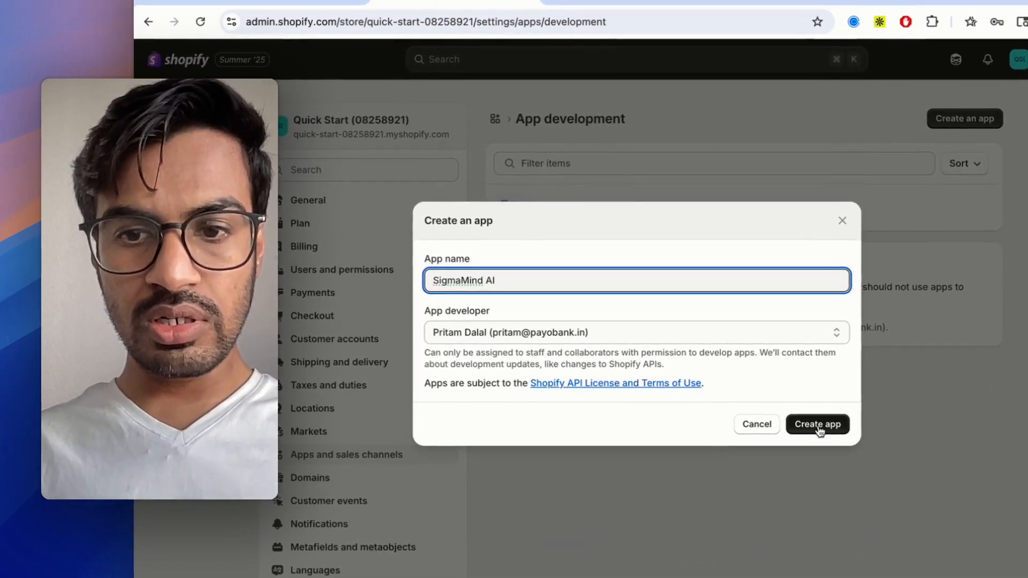
pyautogui.click(817, 425)
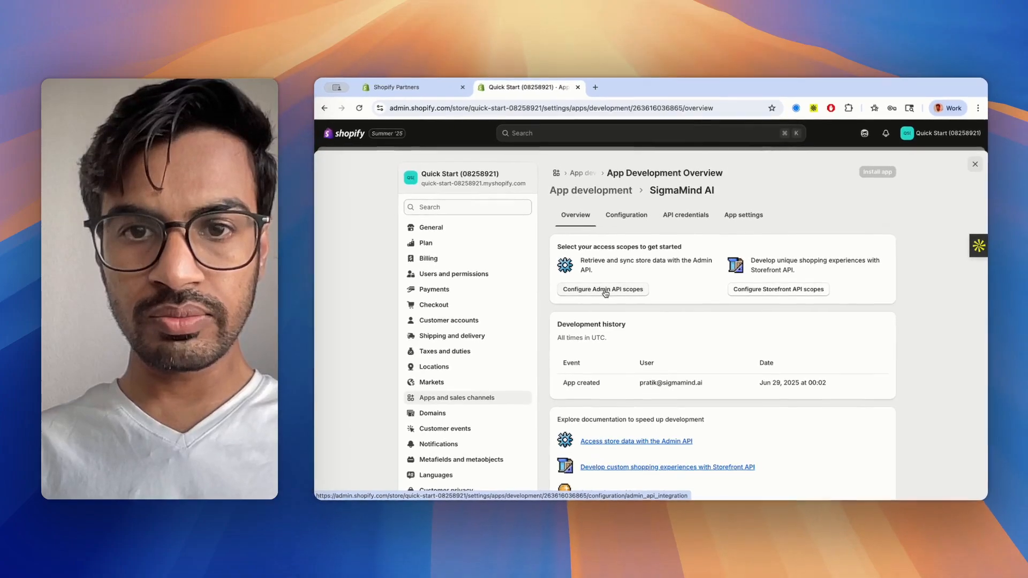
# Open the Admin API access scopes configuration of the SigmaMind AI app.
pyautogui.click(605, 291)
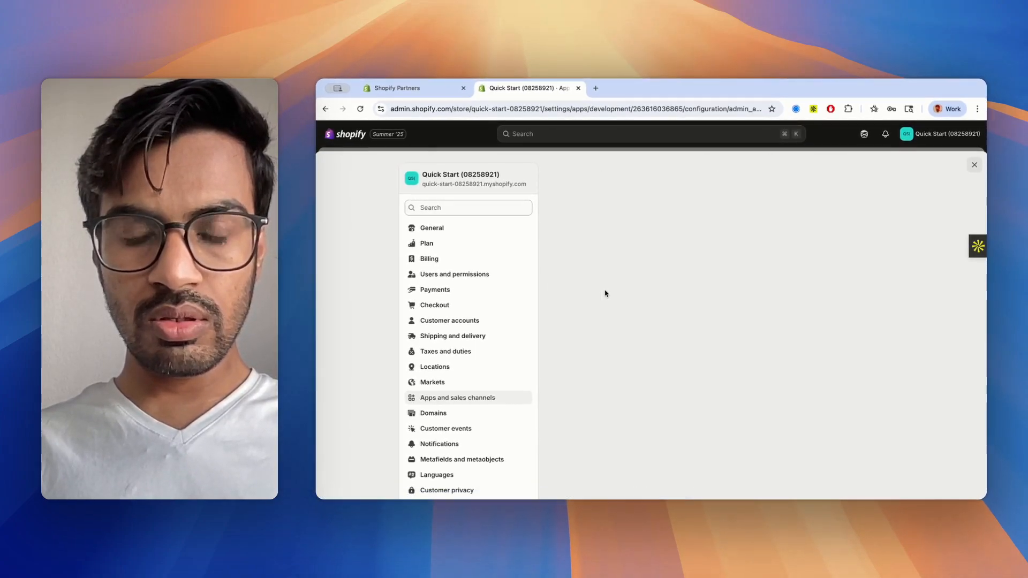
pyautogui.scroll(-2, 639, 356)
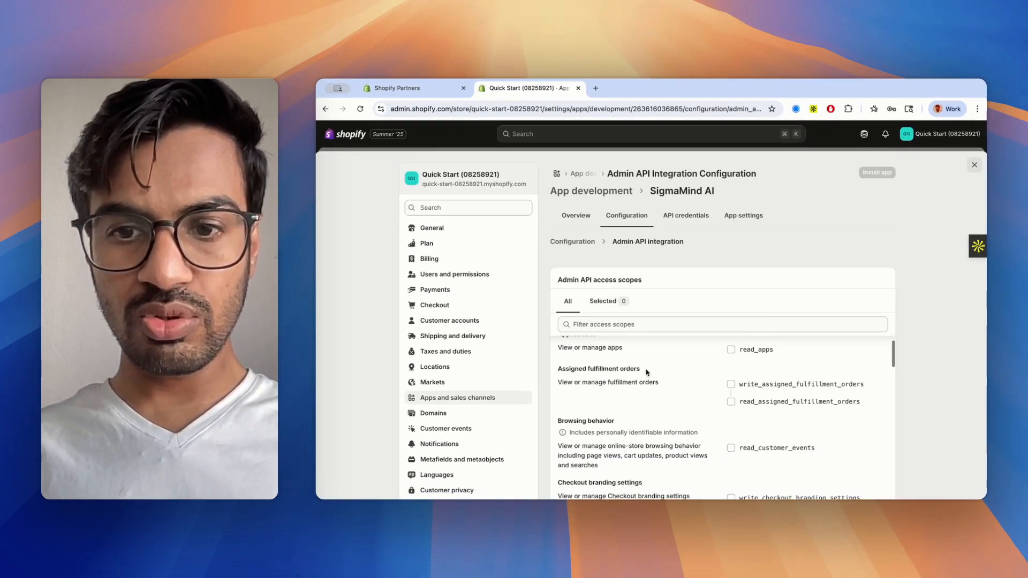
pyautogui.scroll(2, 645, 370)
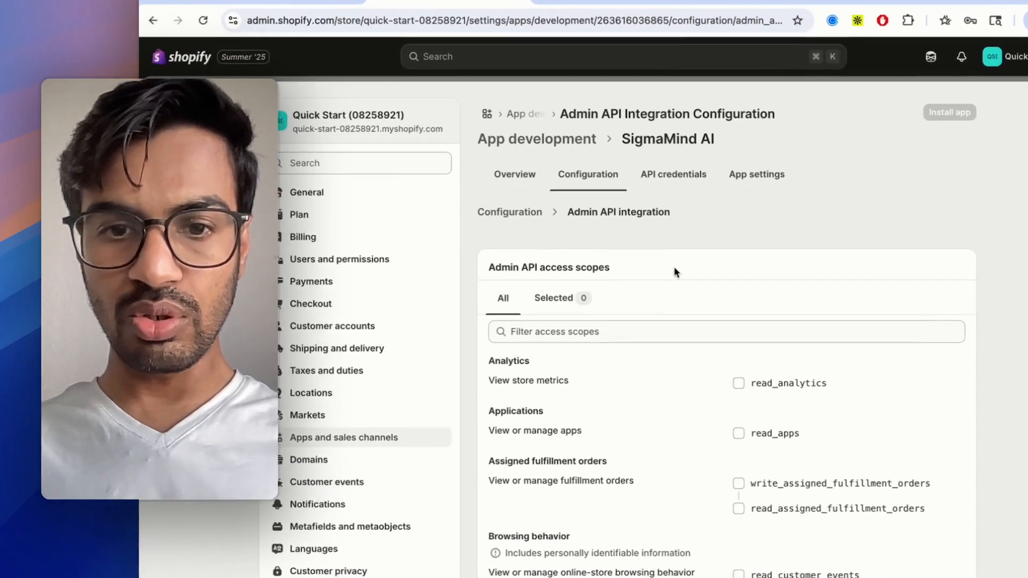
# Select the read_inventory and read_themes Admin API access scopes for the app.
pyautogui.scroll(-2, 767, 238)
pyautogui.scroll(-5, 794, 212)
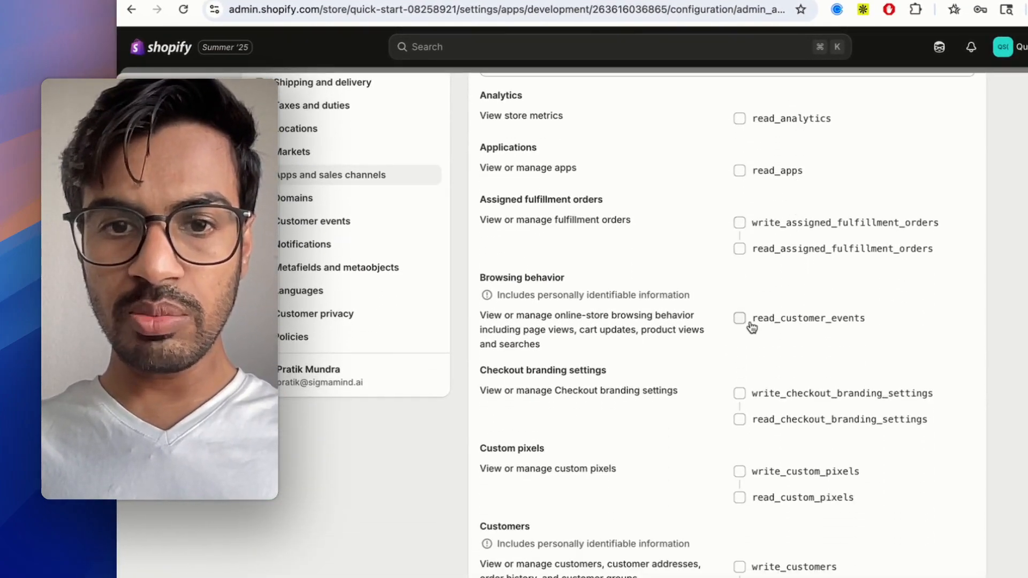
pyautogui.scroll(-4, 746, 321)
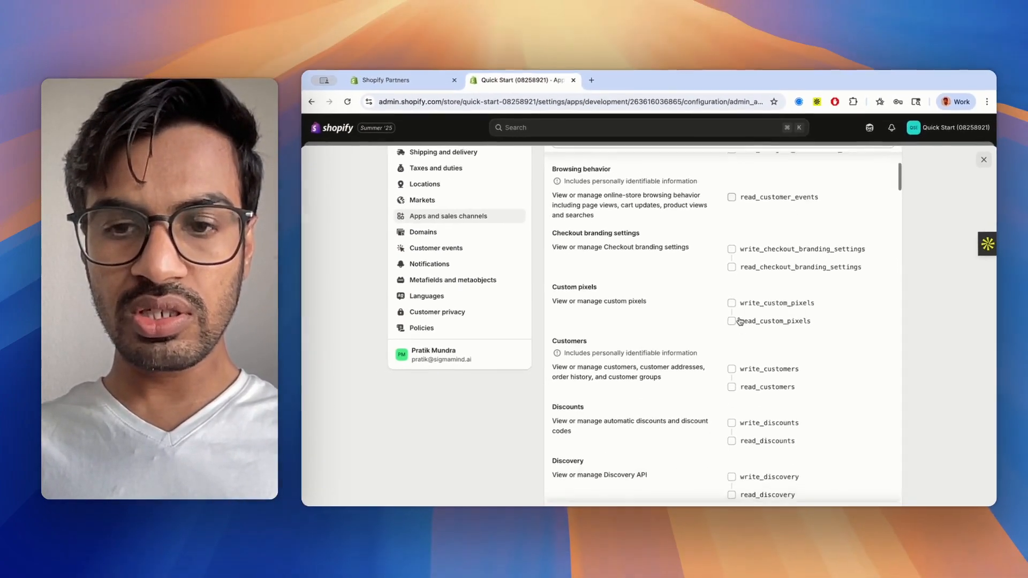
pyautogui.scroll(-3, 739, 321)
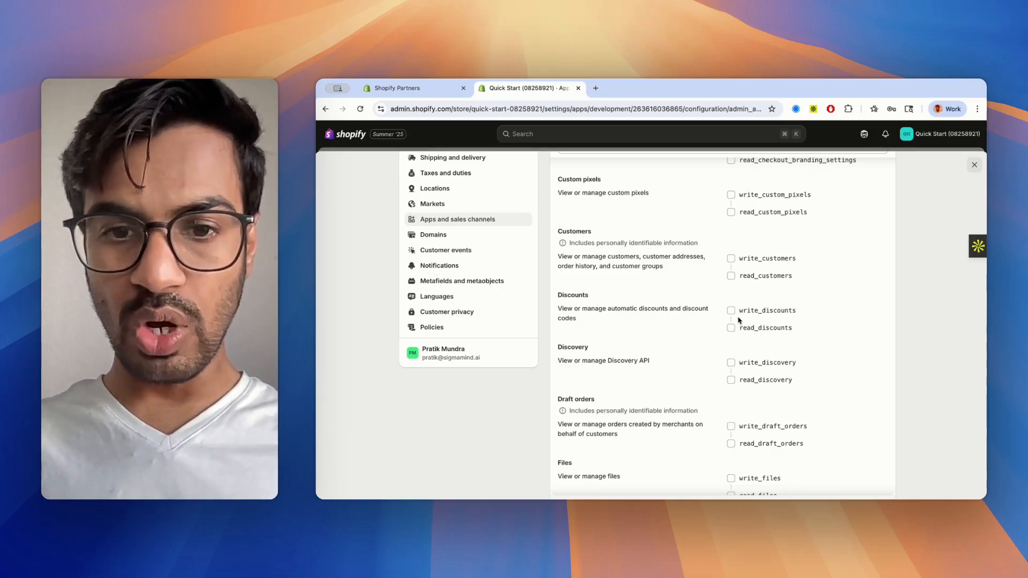
pyautogui.scroll(-10, 738, 320)
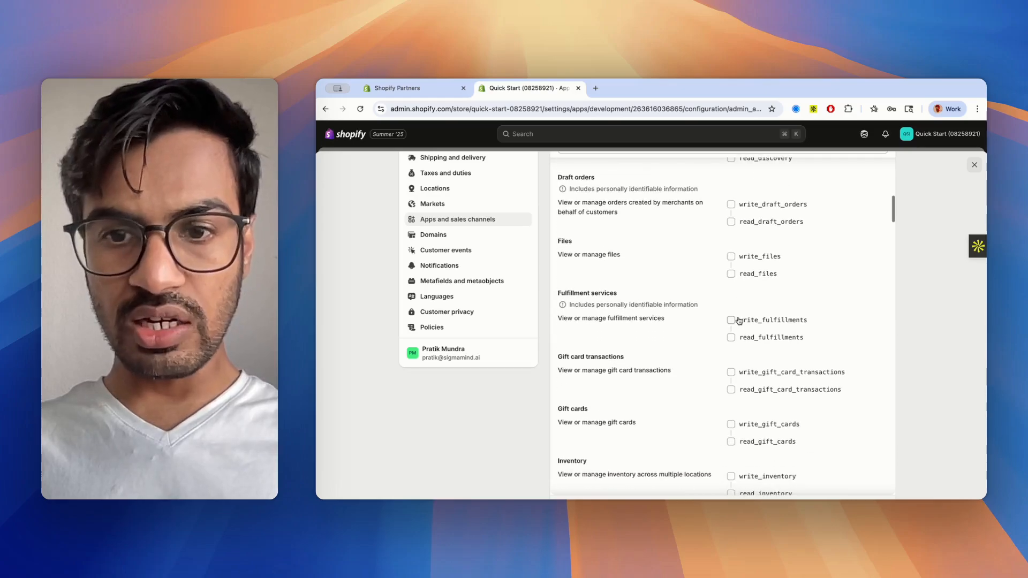
pyautogui.scroll(-7, 736, 320)
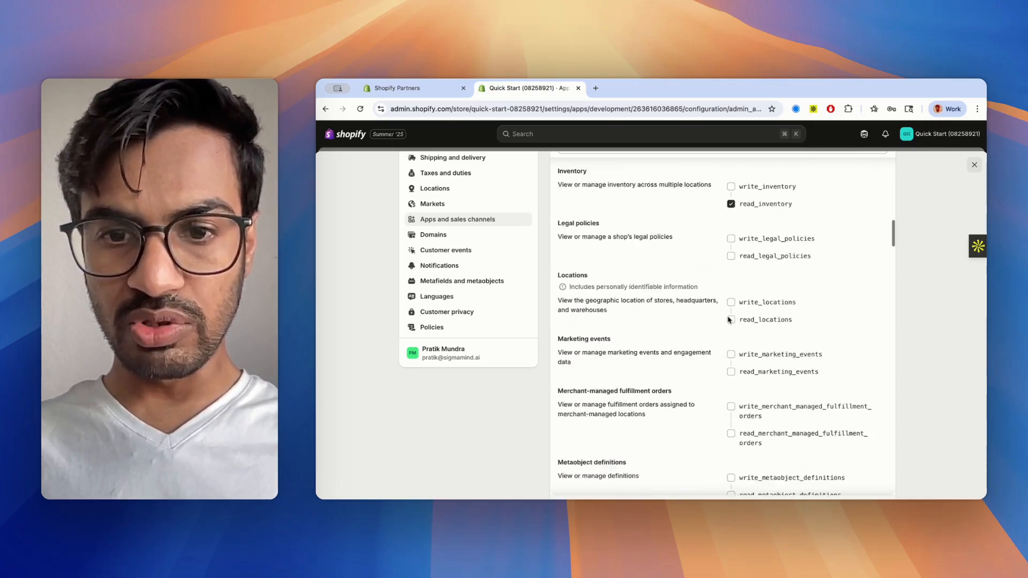
pyautogui.scroll(-10, 728, 320)
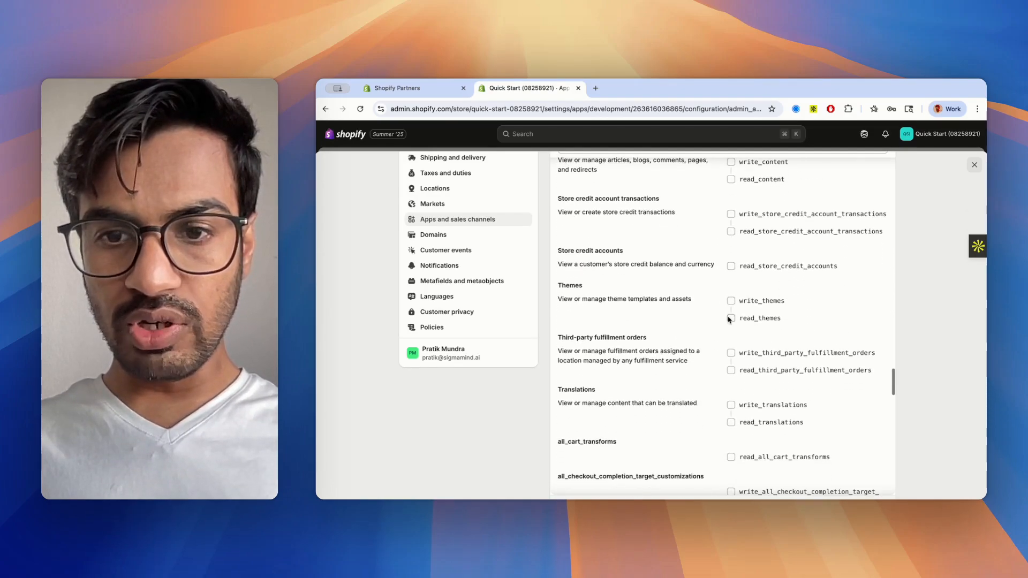
pyautogui.scroll(-5, 732, 319)
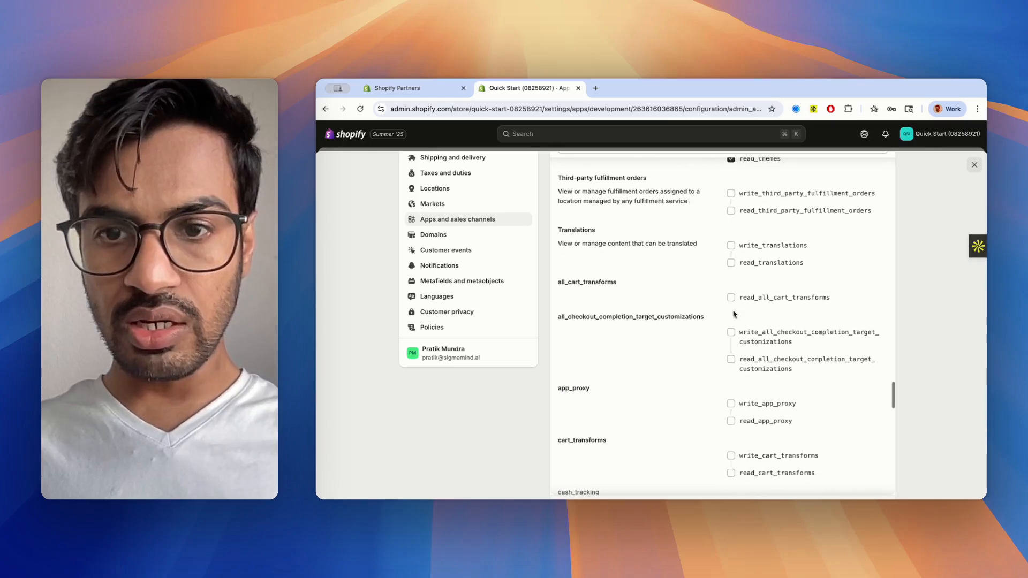
pyautogui.scroll(-1, 733, 314)
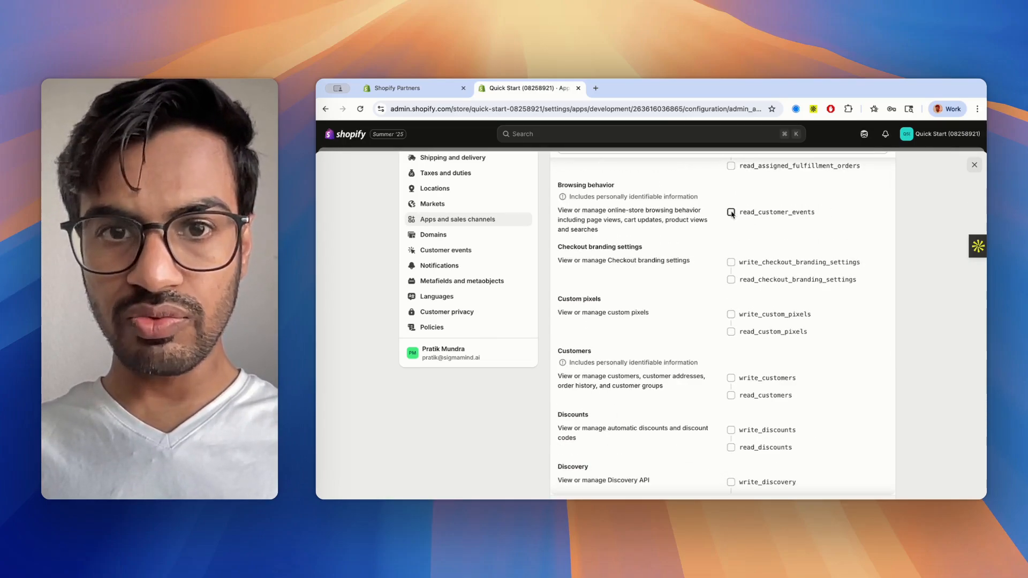
# Select the read_customer_events and read_customers Admin API access scopes and save the app's configuration.
pyautogui.scroll(-5, 729, 324)
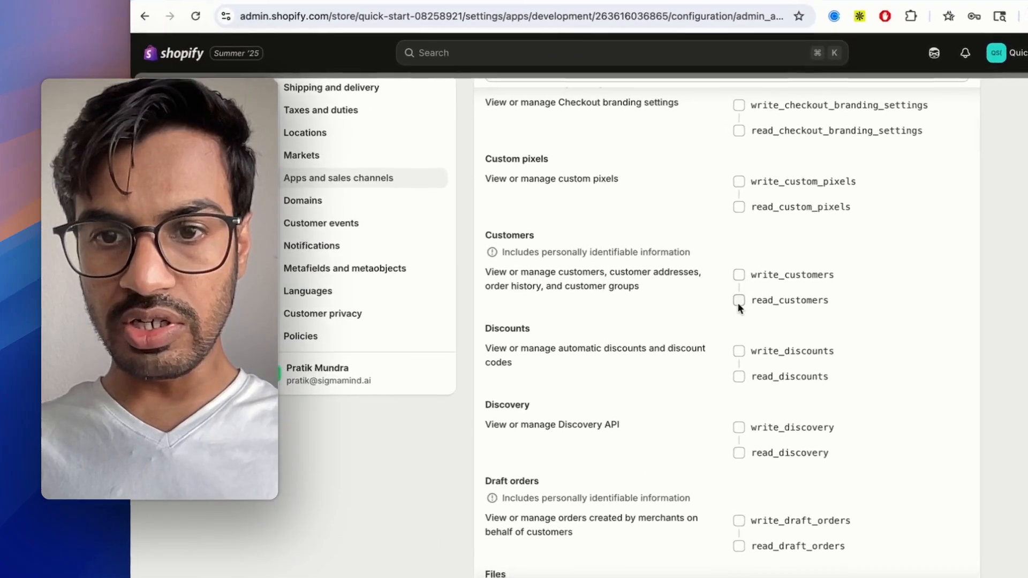
pyautogui.click(730, 302)
pyautogui.scroll(-20, 739, 305)
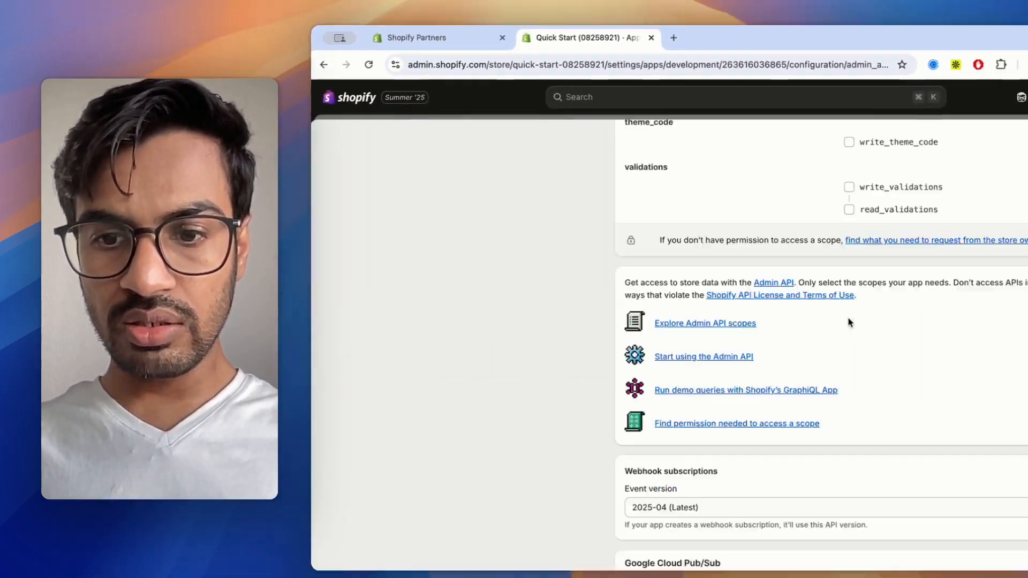
pyautogui.scroll(-8, 848, 322)
pyautogui.click(853, 427)
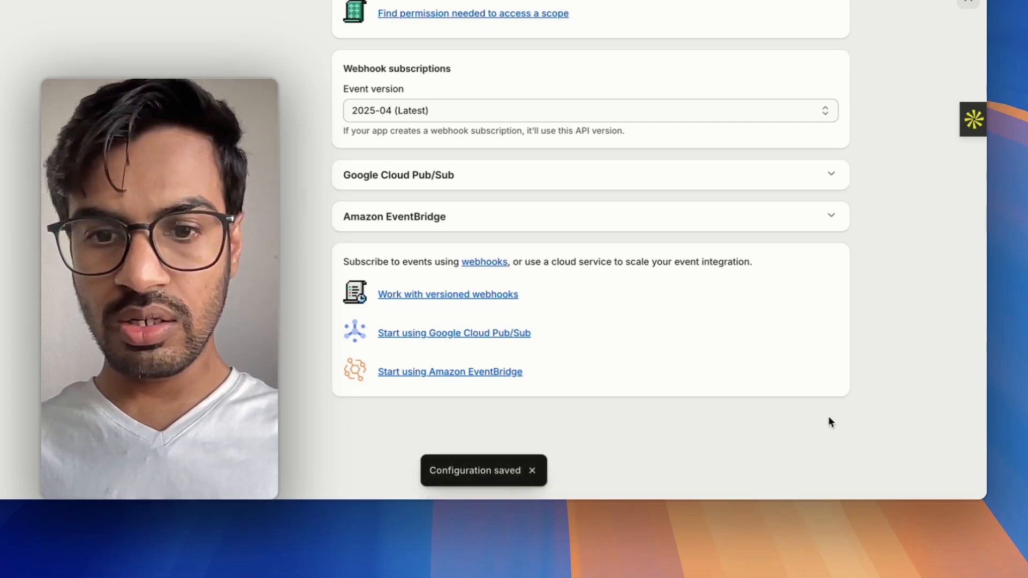
# Check the SigmaMind AI app's overview and configuration summary, and install the app on the Quick Start store.
pyautogui.scroll(15, 750, 321)
pyautogui.scroll(5, 753, 328)
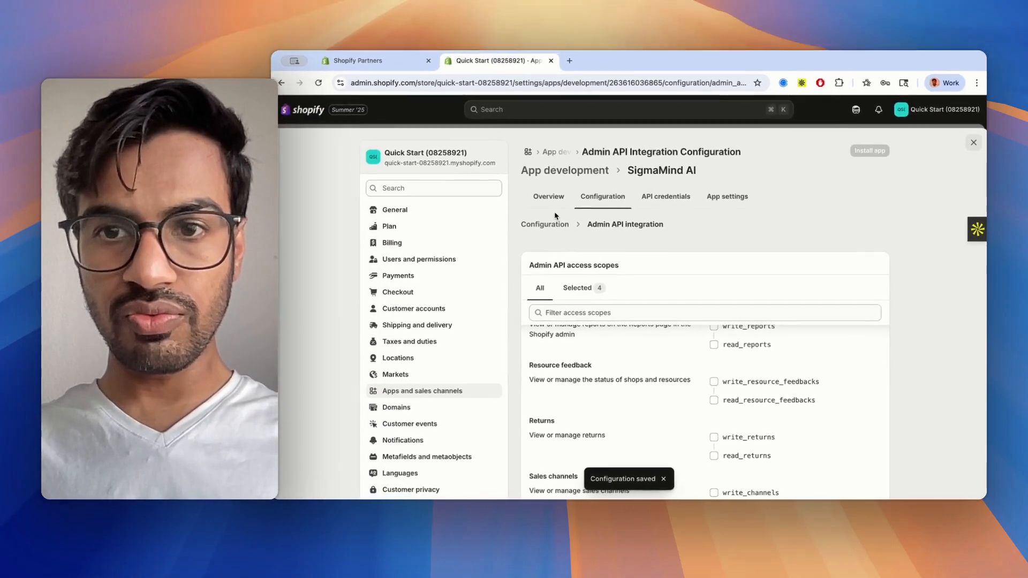
pyautogui.click(575, 219)
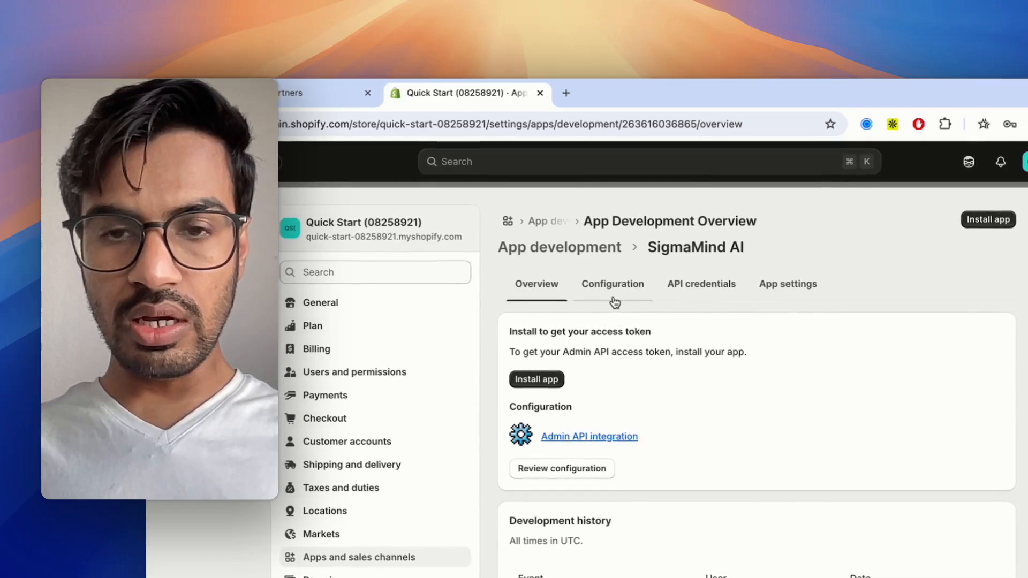
pyautogui.click(587, 296)
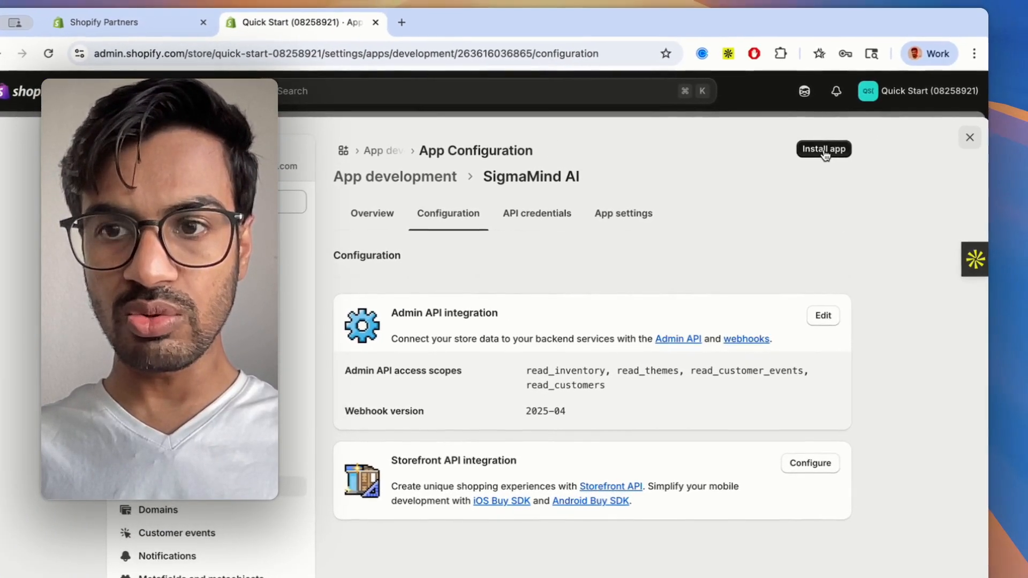
pyautogui.click(824, 150)
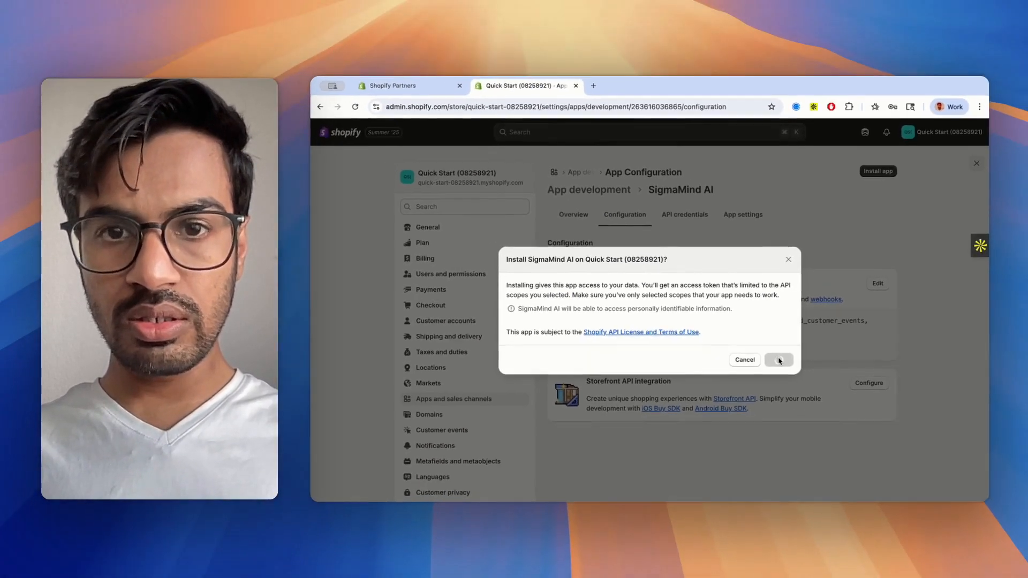
pyautogui.click(775, 392)
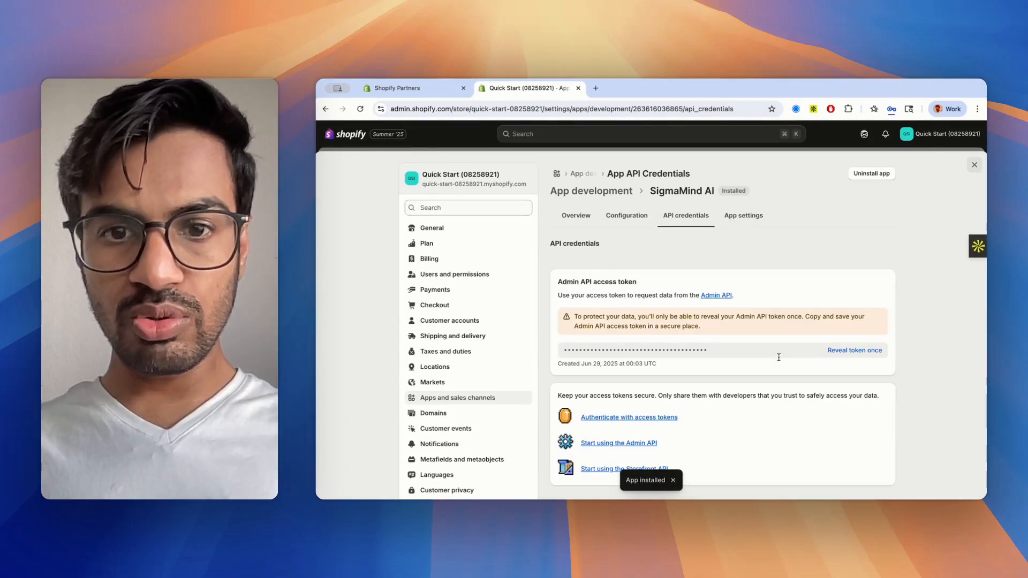